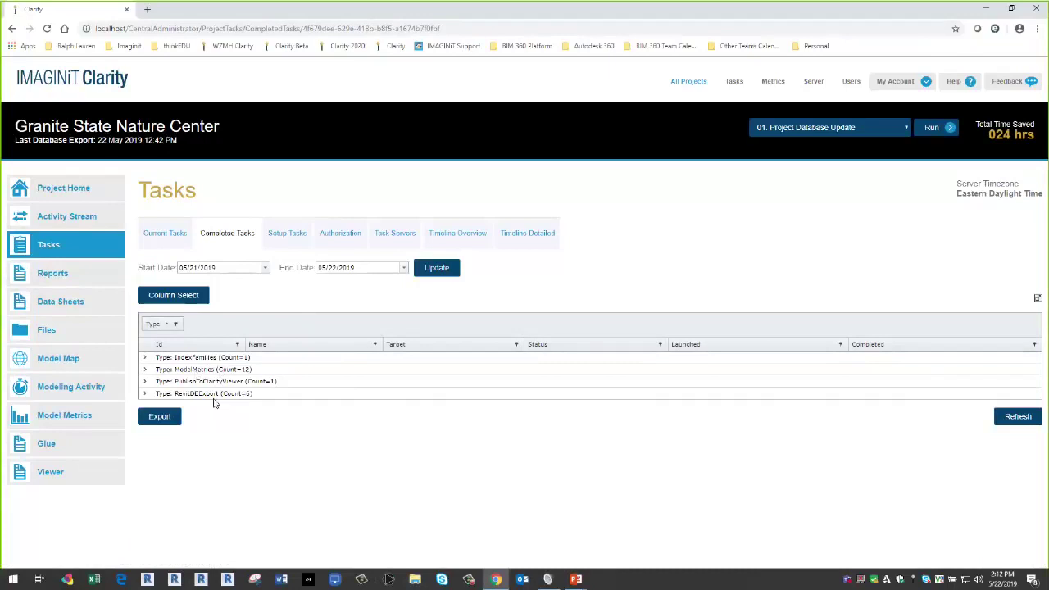
Look into the RevitDBExport task group, then regroup the completed tasks by Status instead of Type and expand the Completed group
left_click(145, 394)
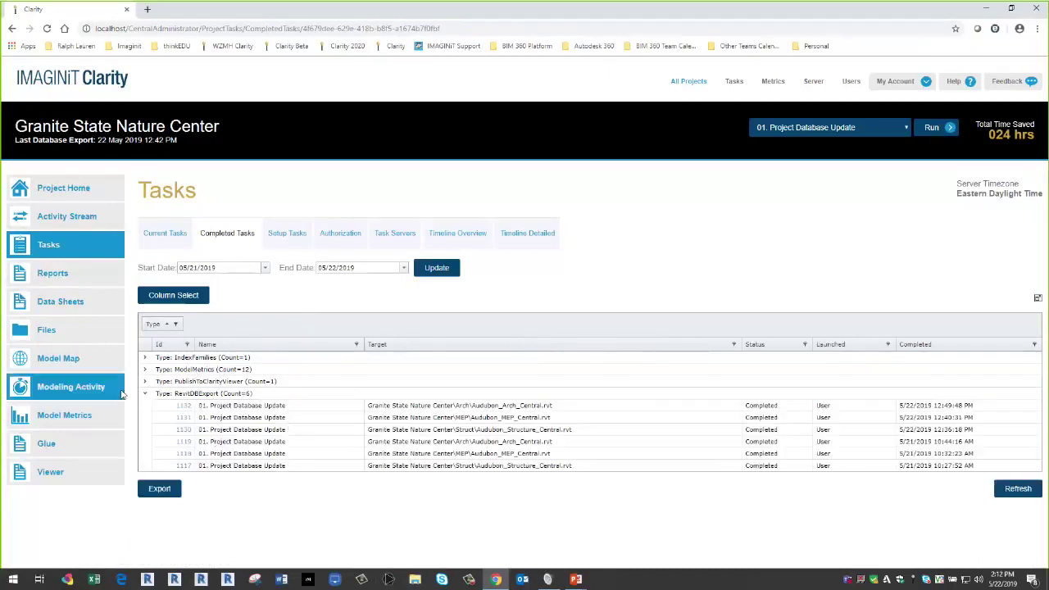
left_click(145, 393)
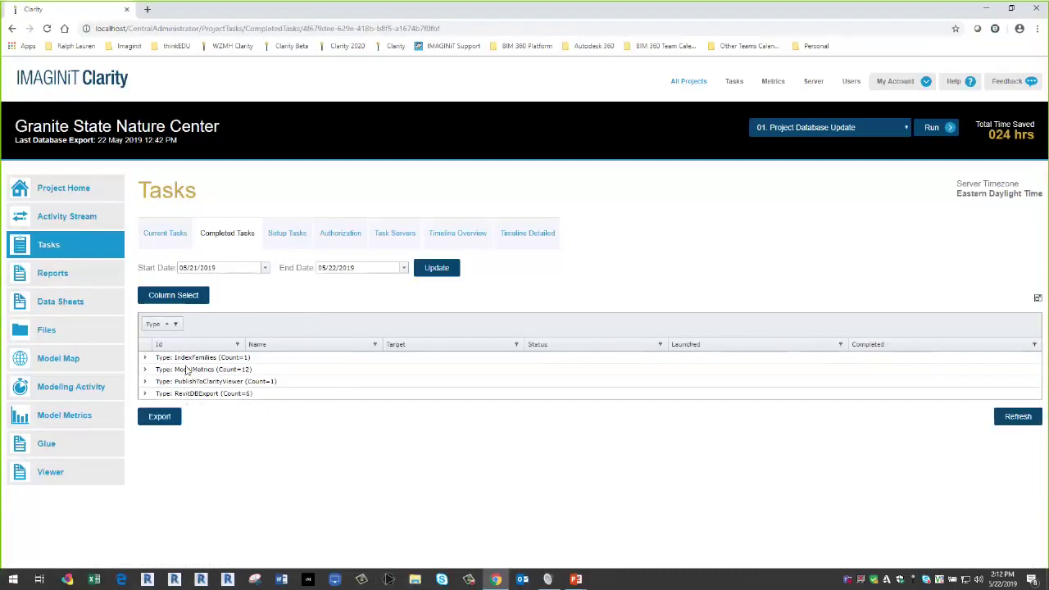
left_click_drag(160, 326, 526, 344)
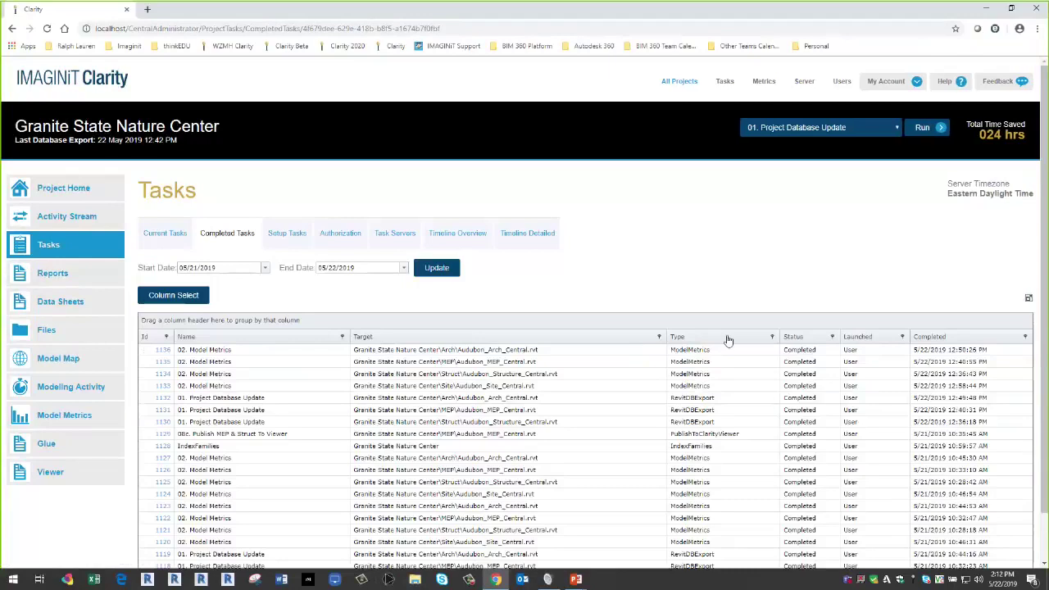
left_click_drag(791, 336, 190, 324)
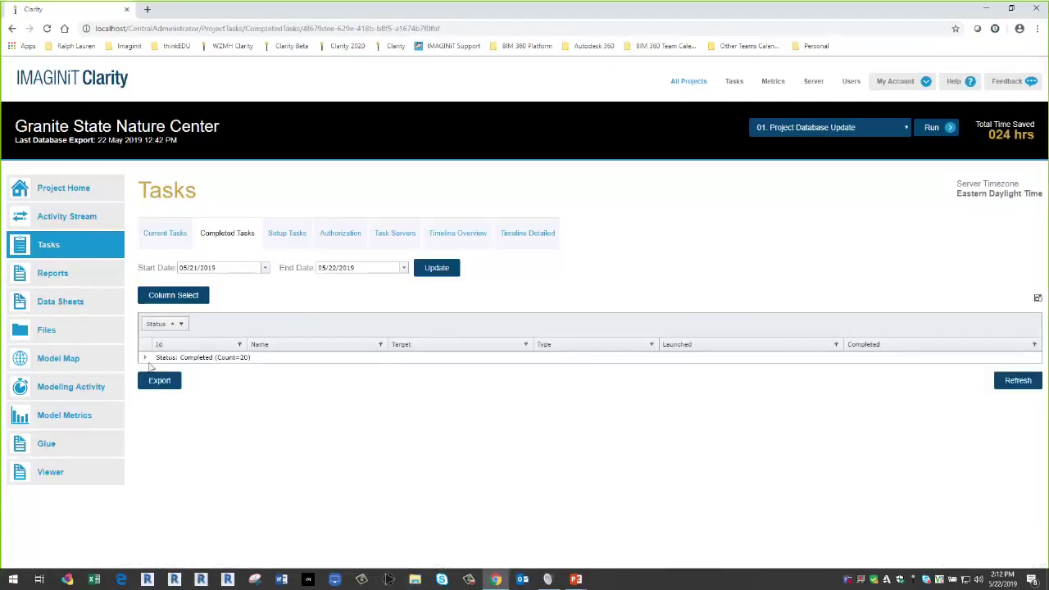
left_click(144, 358)
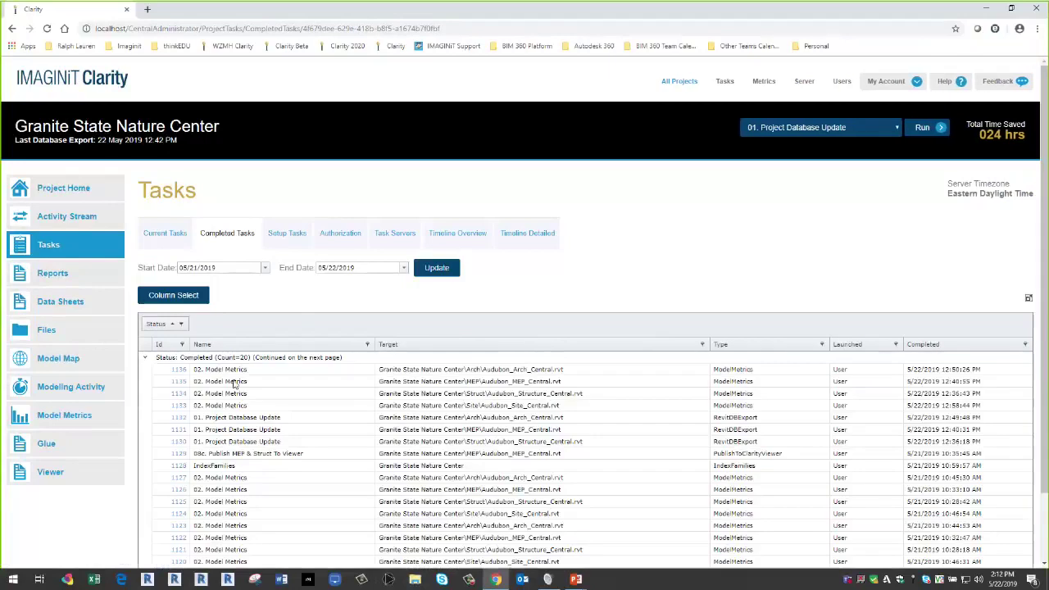
Update the completed tasks list with a start date of 03/05/2019 and expand the Error and Completed status groups
left_click(265, 268)
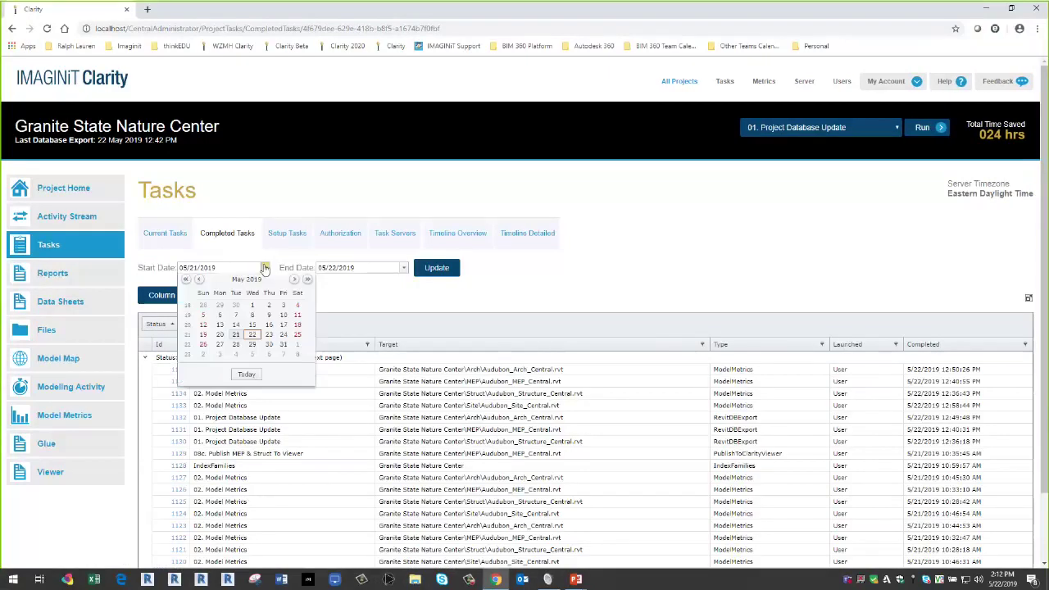
double_click(198, 282)
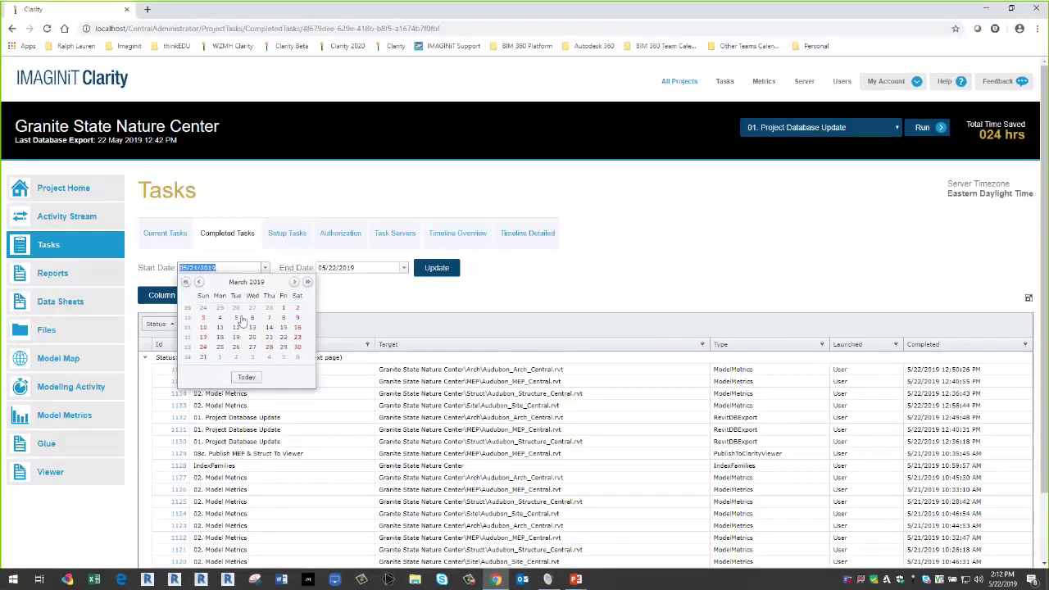
left_click(236, 317)
left_click(434, 268)
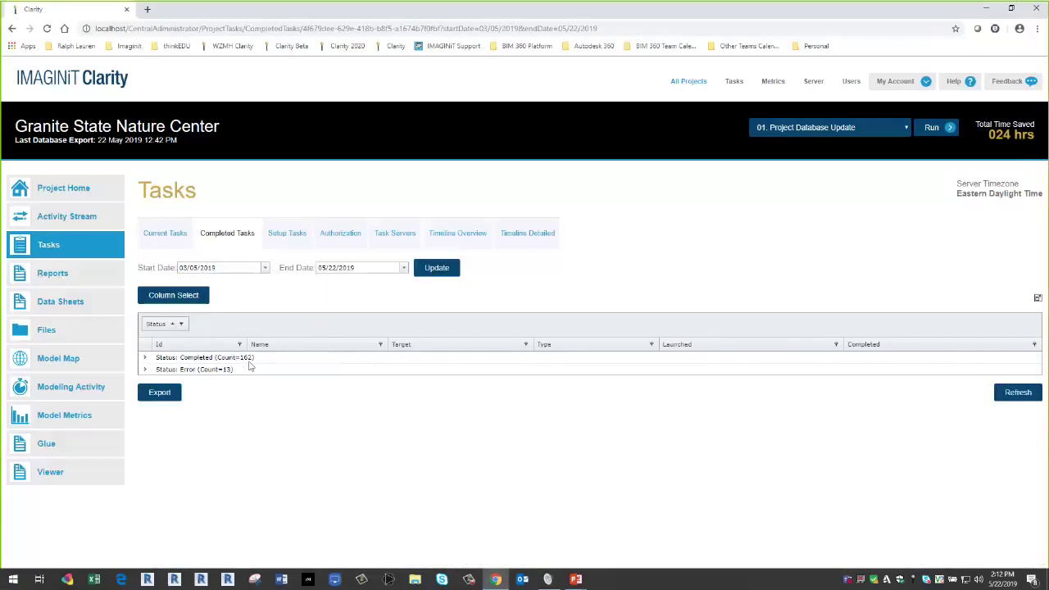
left_click(144, 369)
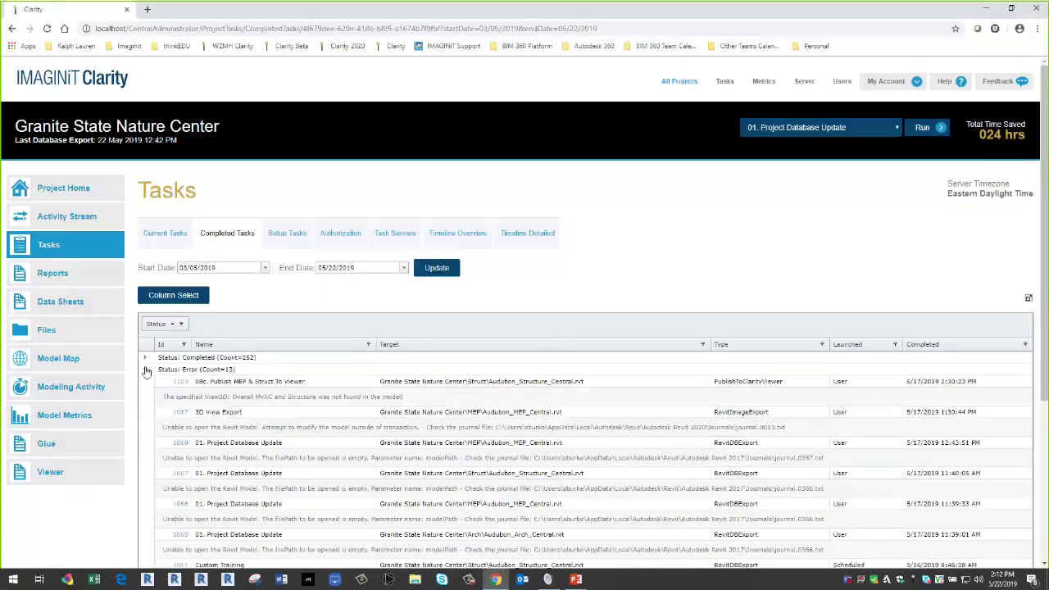
left_click(144, 358)
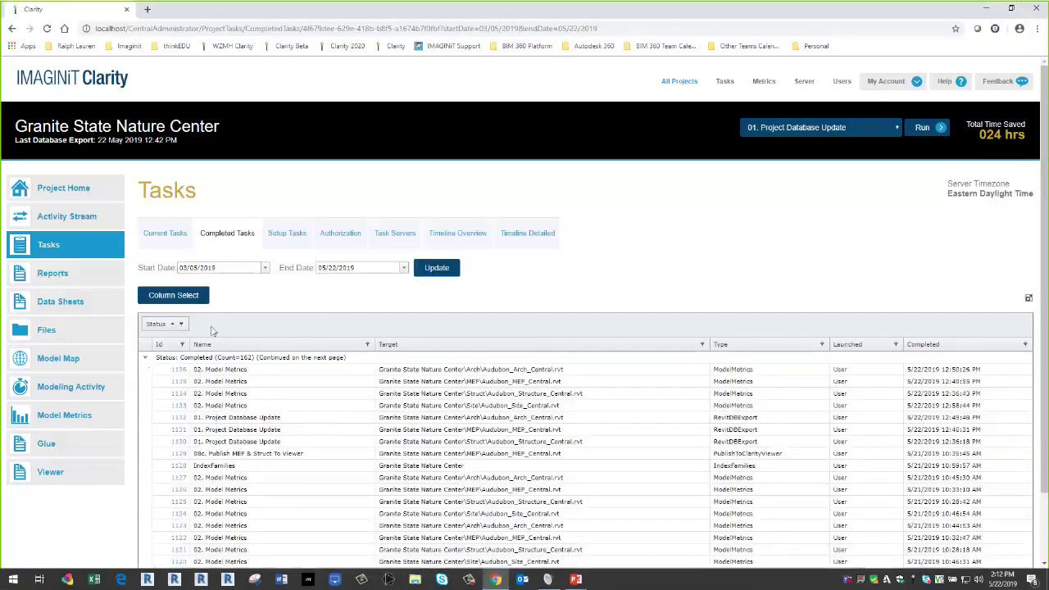
Remove the Status grouping from the completed tasks list and group it by Status again
left_click_drag(160, 324, 693, 345)
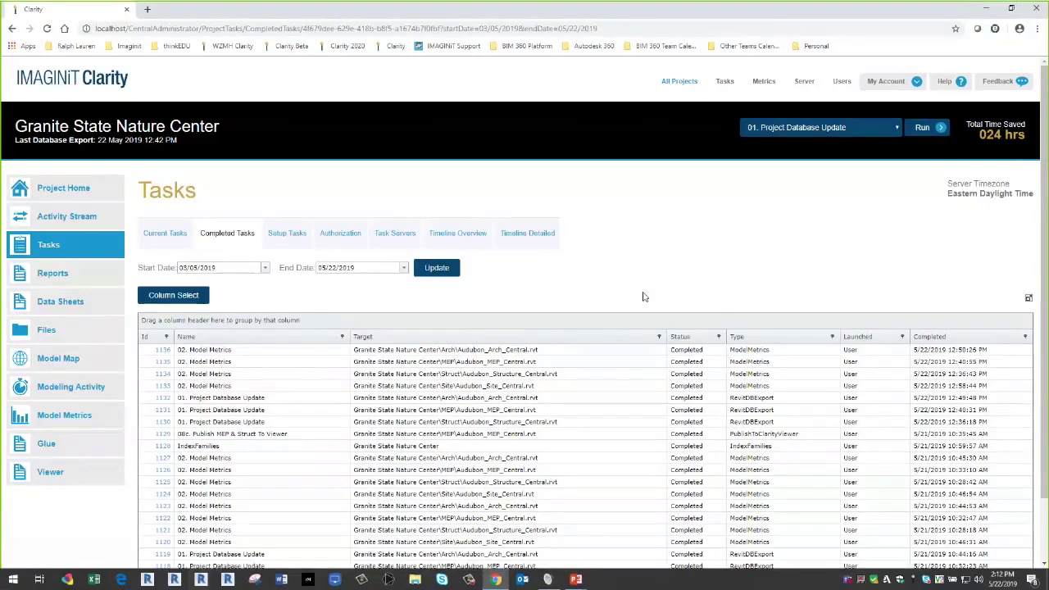
left_click_drag(686, 344, 332, 321)
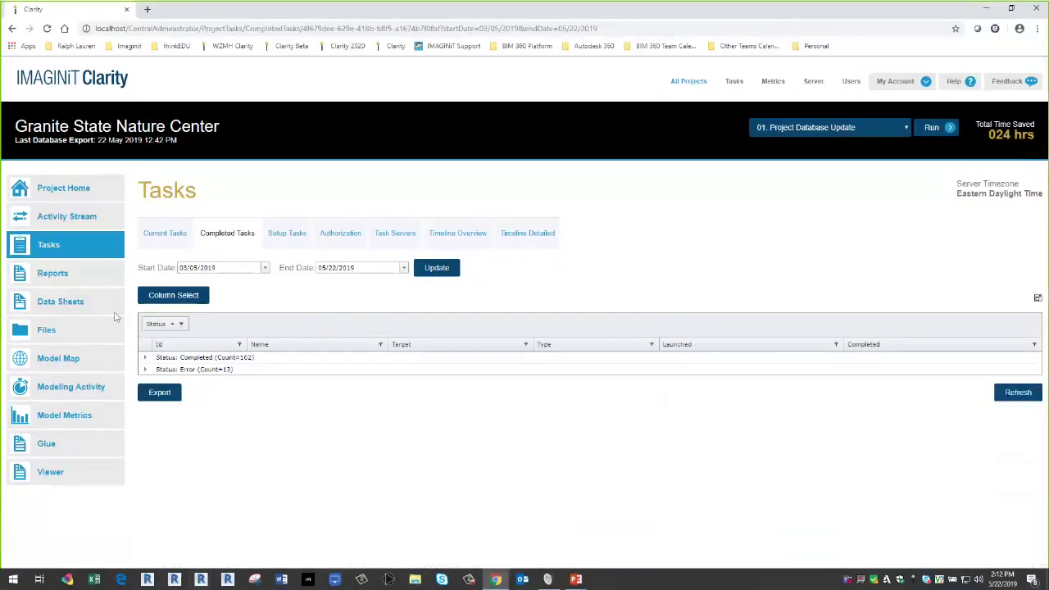
Leave for the Activity Stream, return to the project's completed tasks list and remove its Status grouping
left_click(57, 216)
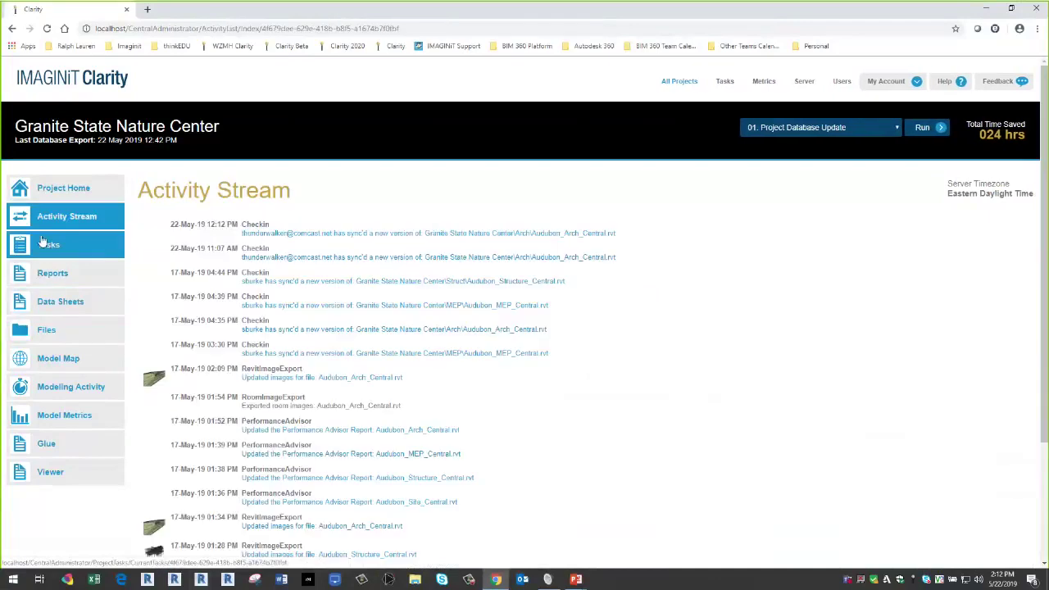
left_click(50, 245)
left_click(276, 236)
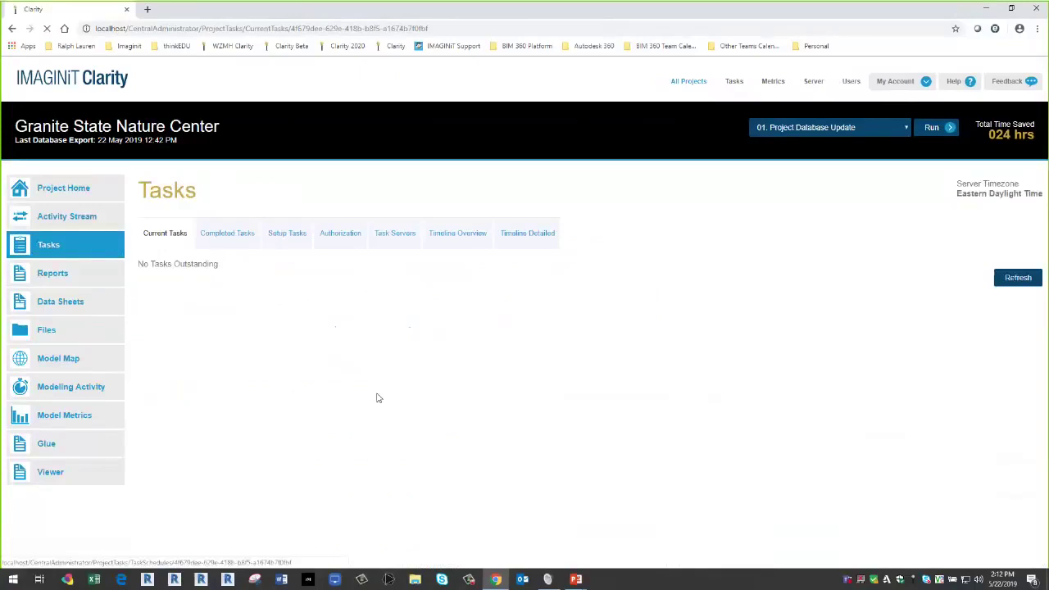
left_click(240, 237)
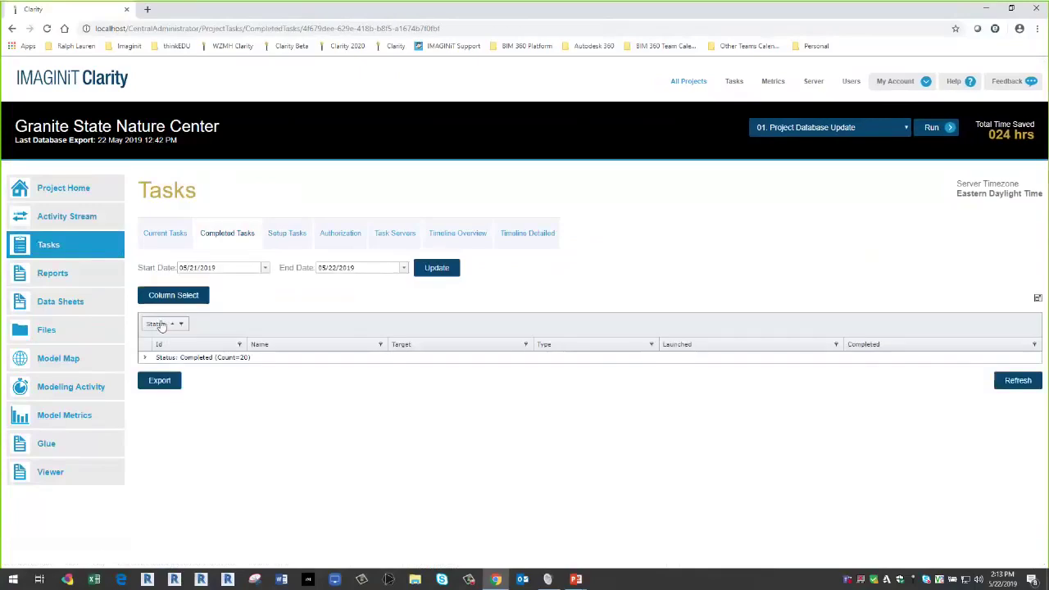
mouse_move(158, 323)
left_mouse_down()
mouse_move(343, 326)
mouse_move(541, 353)
left_mouse_up()
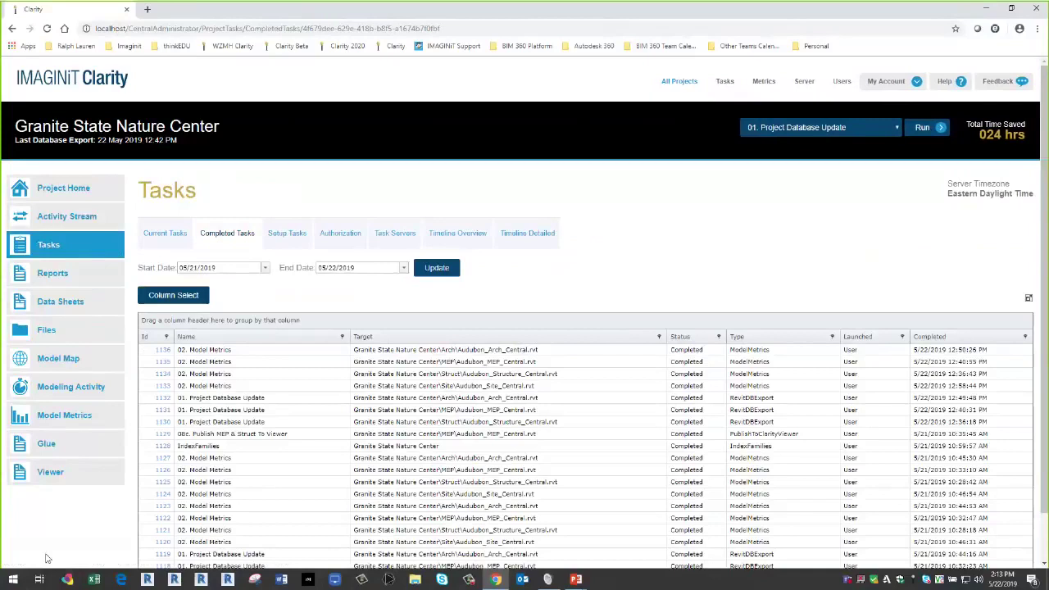
Switch to the PowerPoint slide show and advance to the Project Enhancements slide, revealing its bullets down to "View tags on project homepage"
key("alt+Tab")
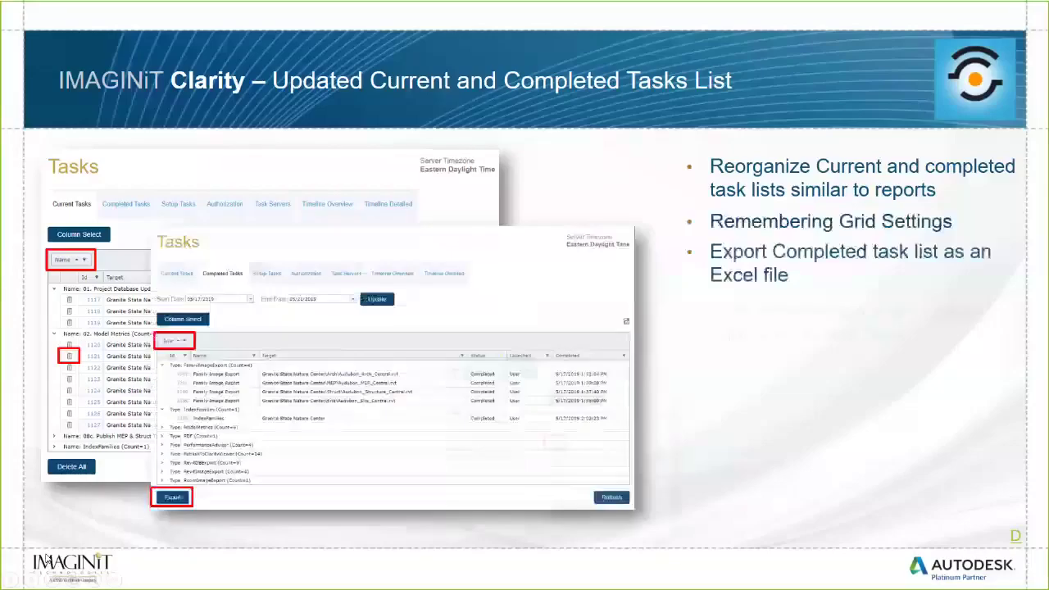
key("Right")
key("Right")
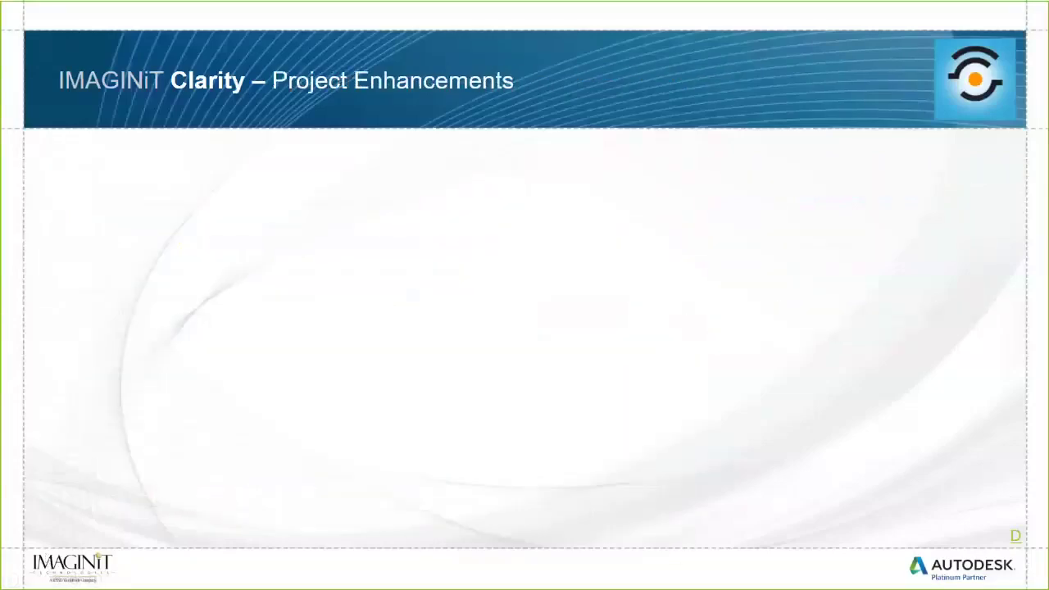
key("Right")
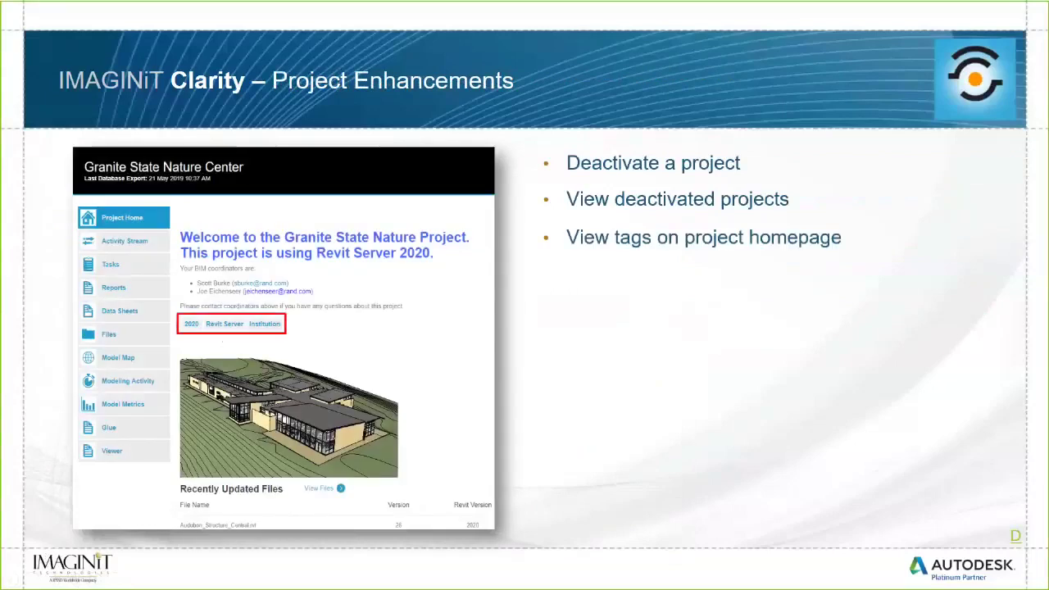
Switch back to Clarity, show the deactivated projects and open Basic Plus Health Clubs 2017
key("alt+Tab")
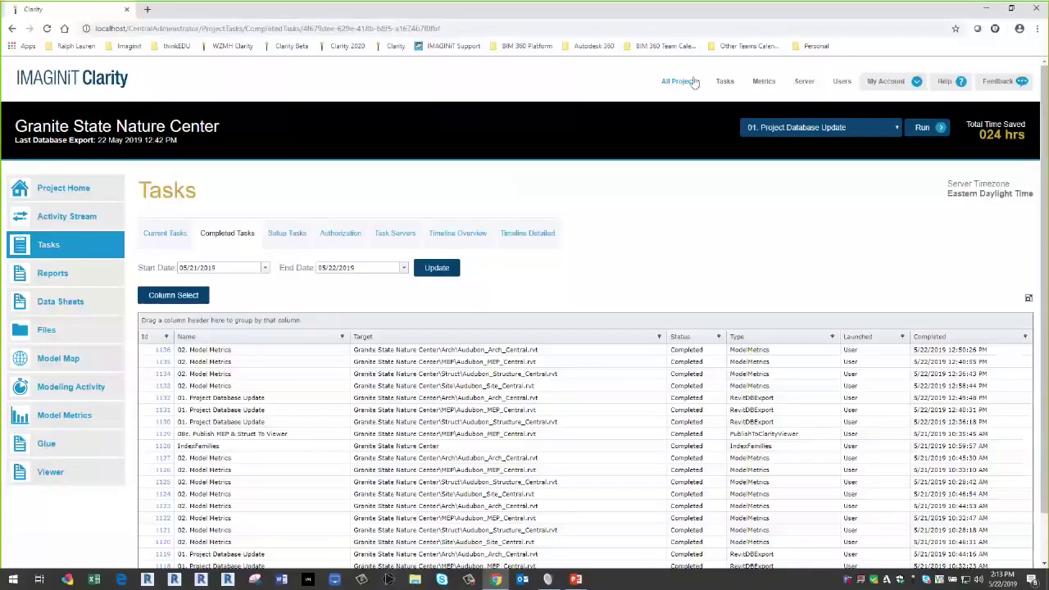
left_click(692, 82)
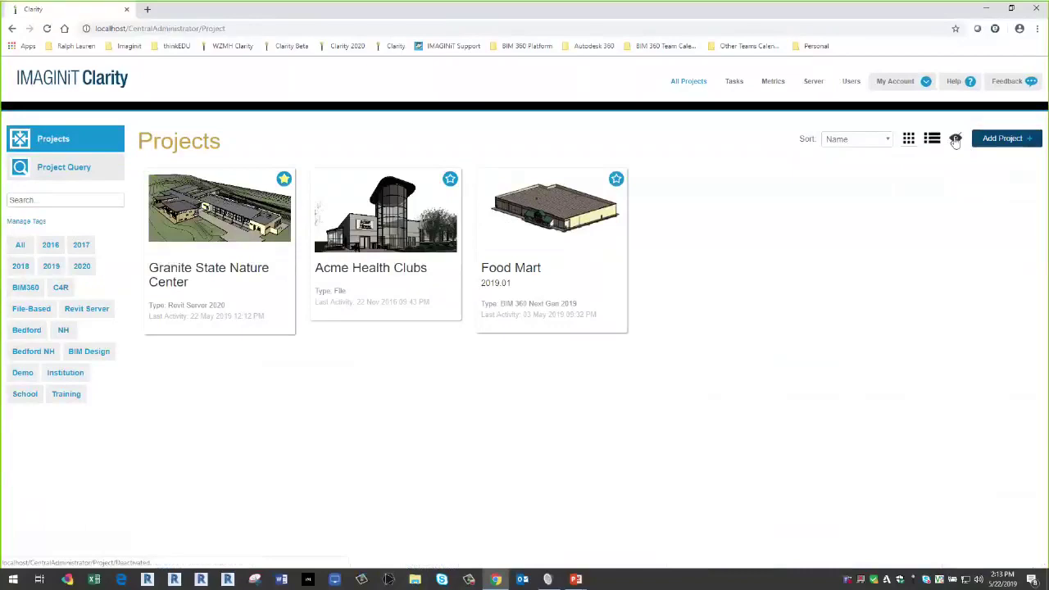
left_click(955, 139)
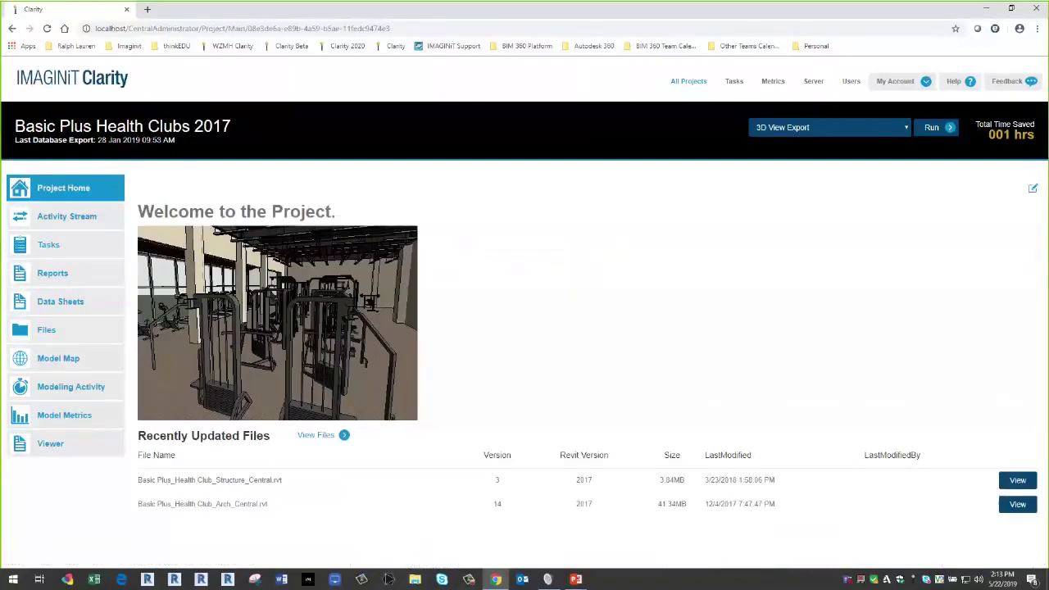
Activate the Basic Plus Health Clubs 2017 project and acknowledge the confirmation message
left_click(1032, 187)
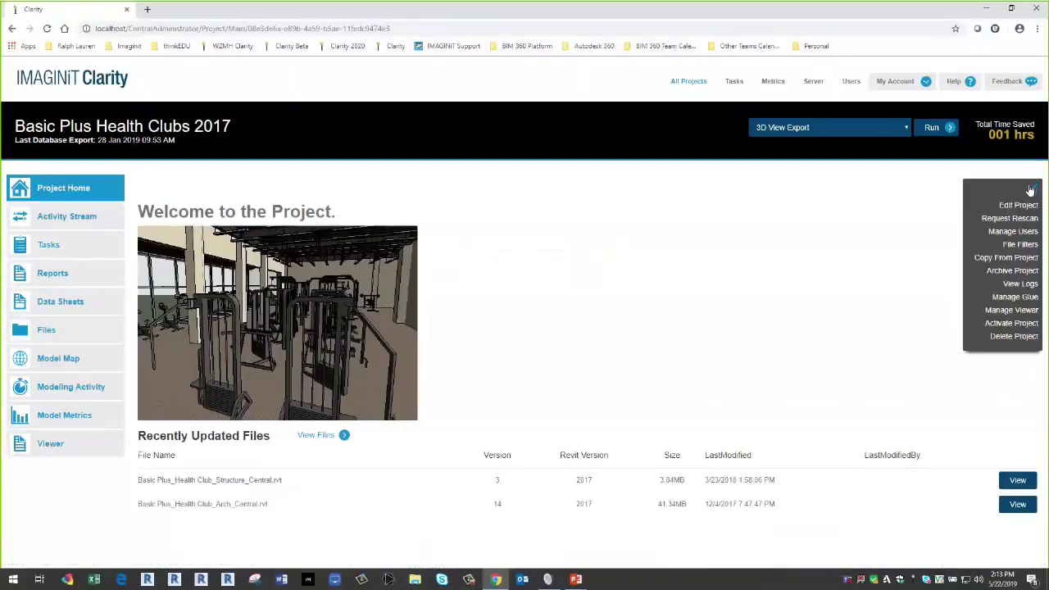
left_click(1012, 325)
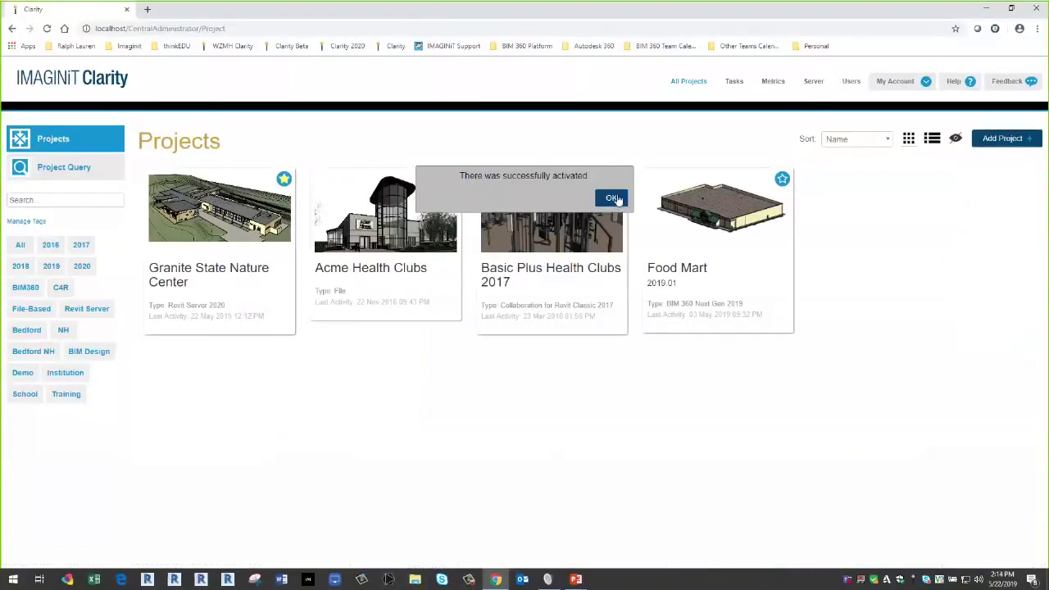
left_click(616, 201)
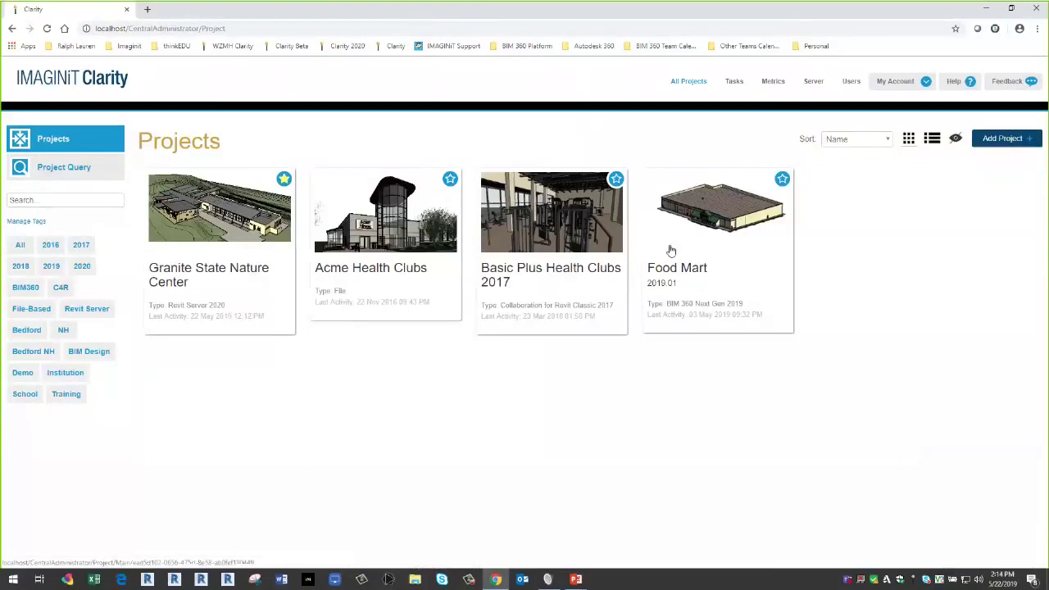
Switch to the PowerPoint slide show and reveal the "Request rescan in edit project menu" bullet
key("alt+Tab")
key("Right")
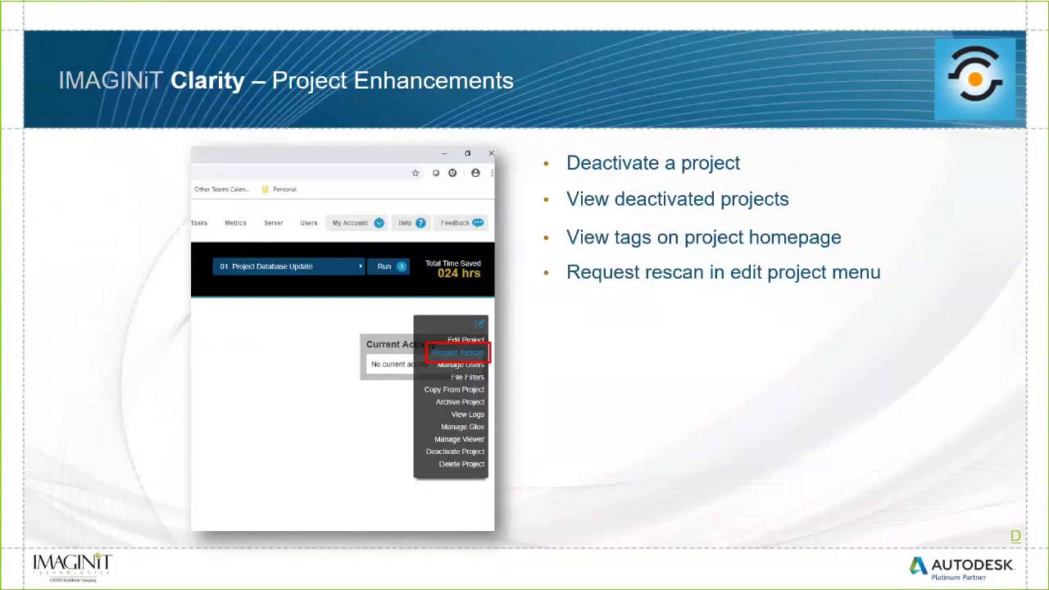
Switch to Clarity, open the Granite State Nature Center project and show its project editing options, including Request Rescan
key("alt+Tab")
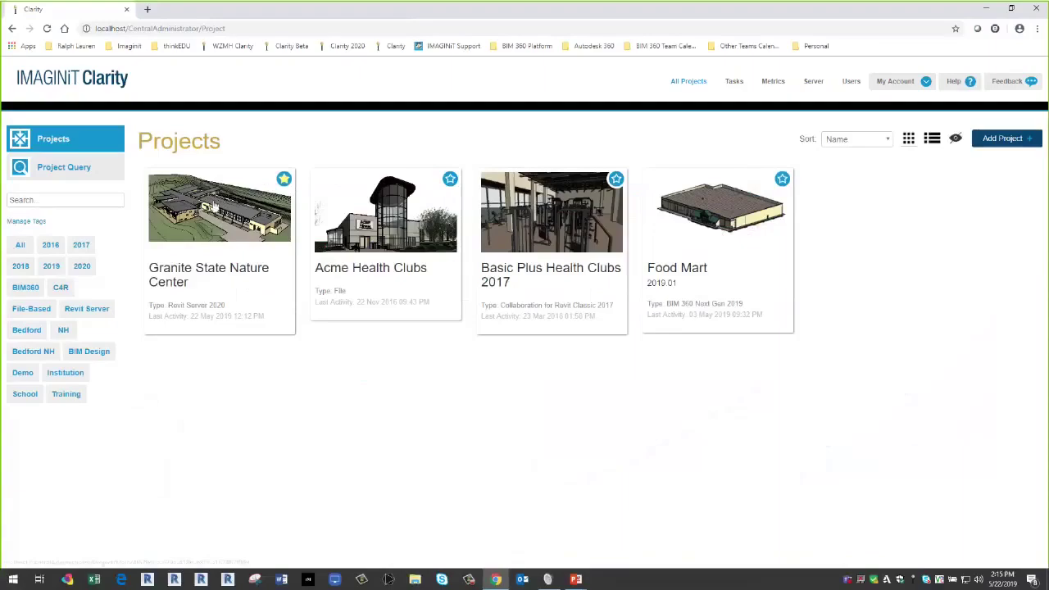
left_click(217, 204)
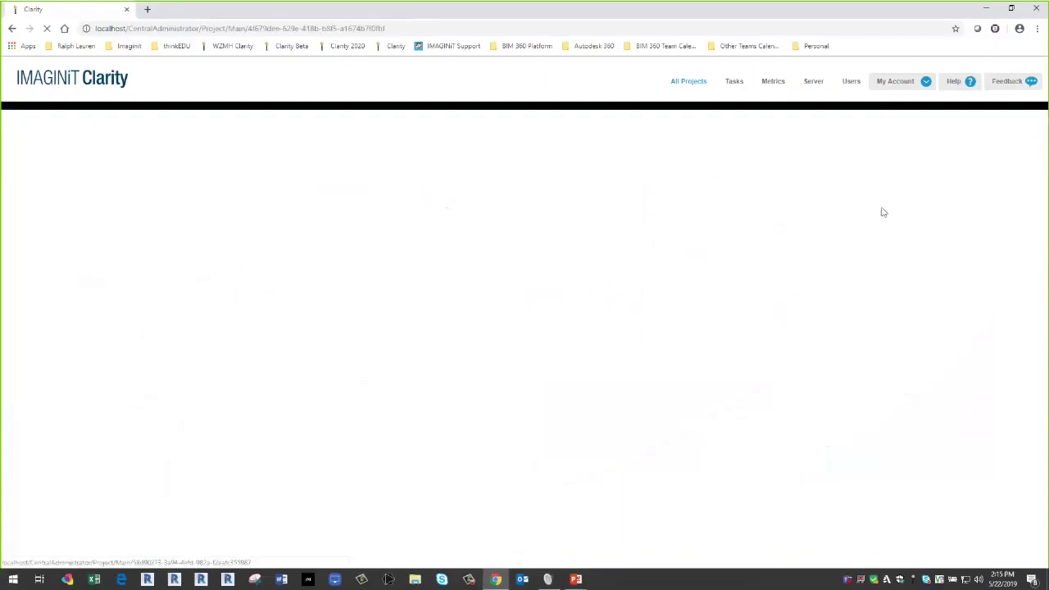
left_click(1024, 191)
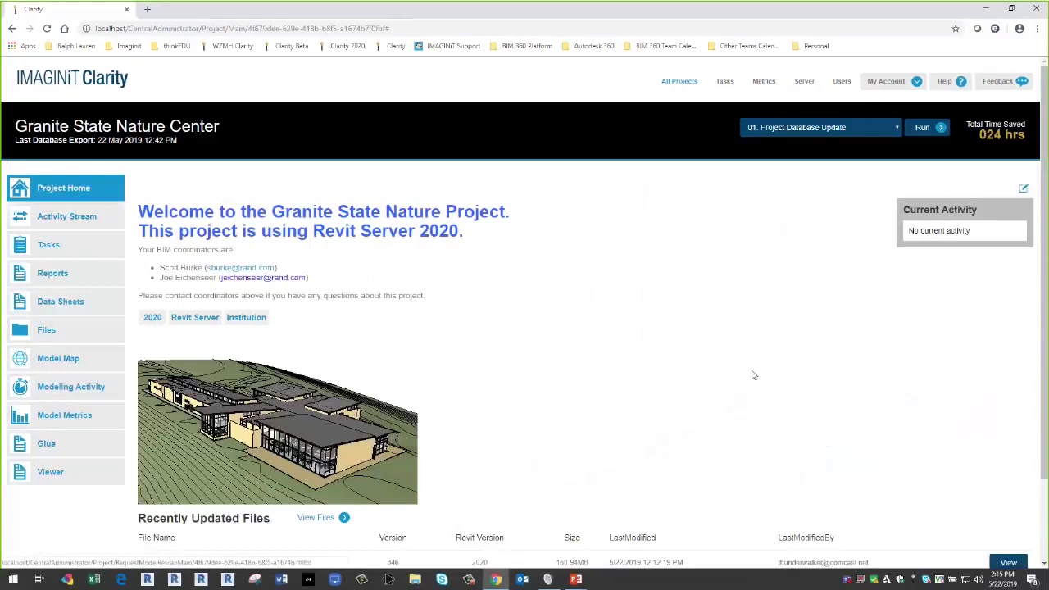
Reveal the file size bullet in the PowerPoint slide show, then examine the recently updated files' sizes on the Clarity project homepage
key("alt+Tab")
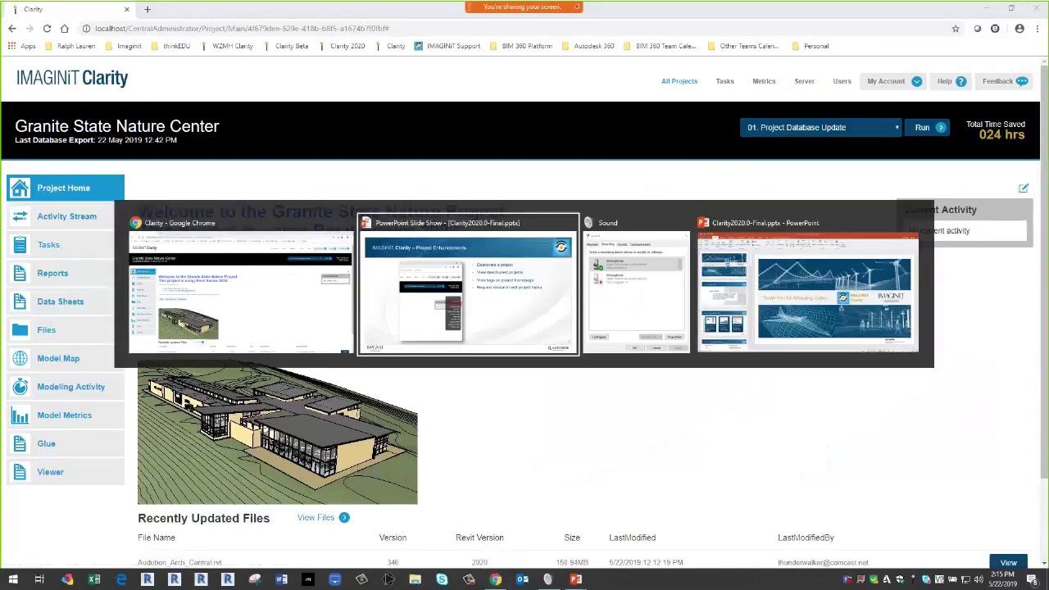
key("Right")
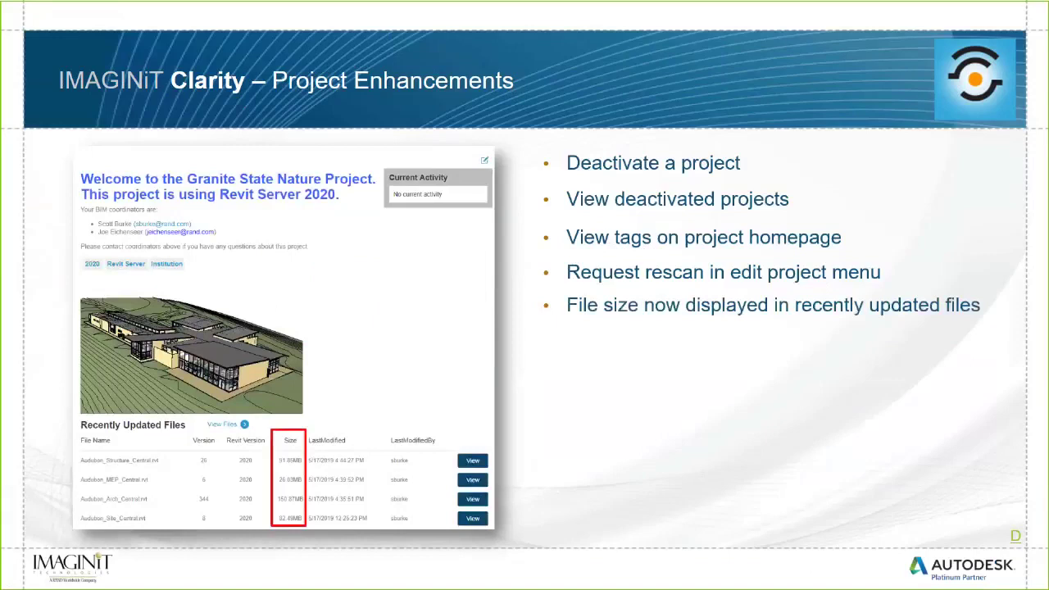
key("alt+Tab")
scroll(740, 398, "down", 2)
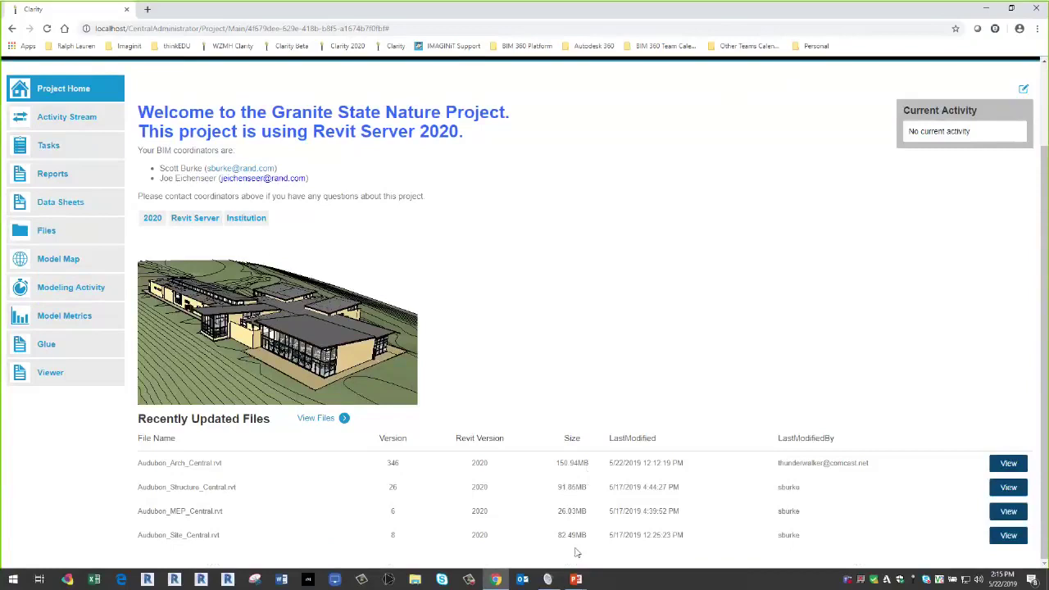
Switch to the PowerPoint slide show and advance to the New Features slide
key("alt+Tab")
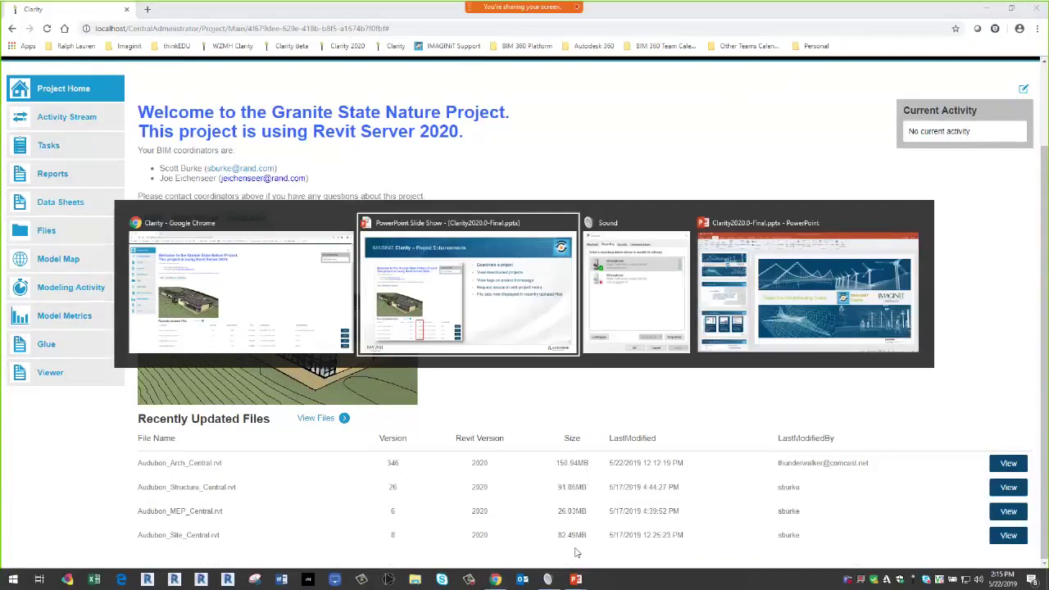
key("Right")
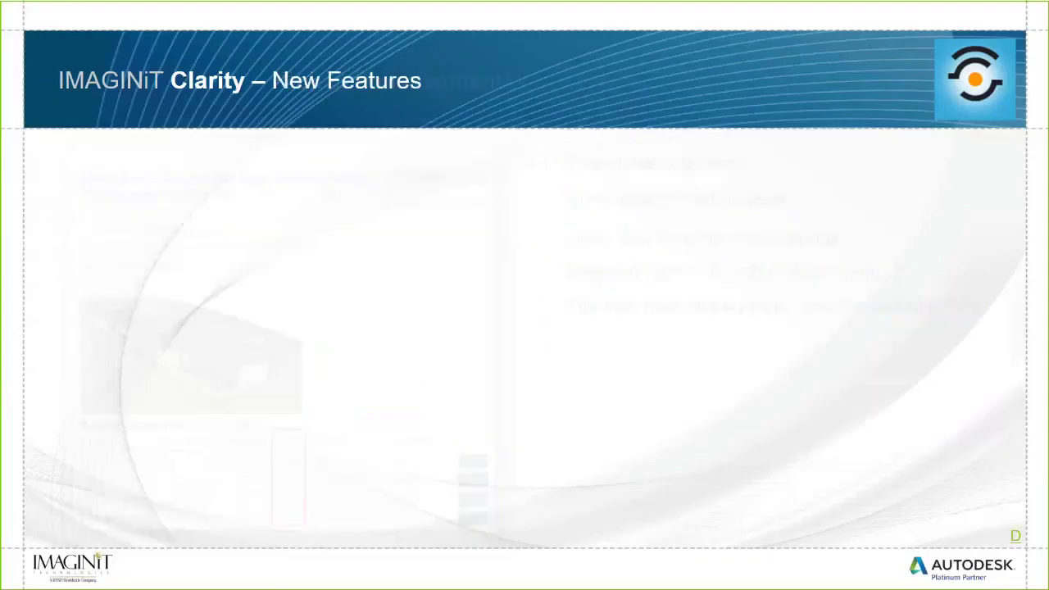